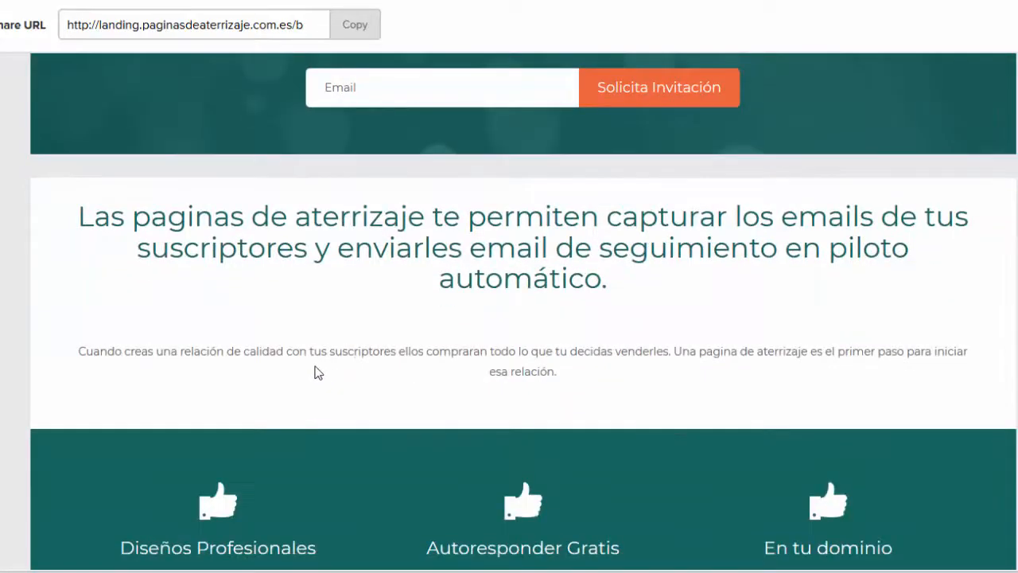
Finish reviewing the invitation landing page preview, and preview the PDA b landing page down to its countdown
scroll(332, 371, up, 5)
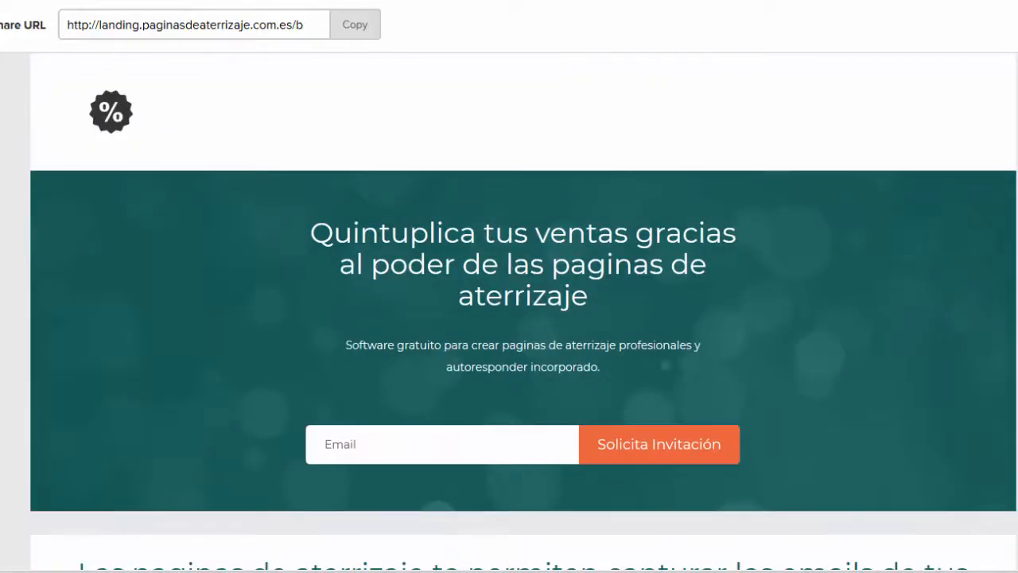
key(ctrl+w)
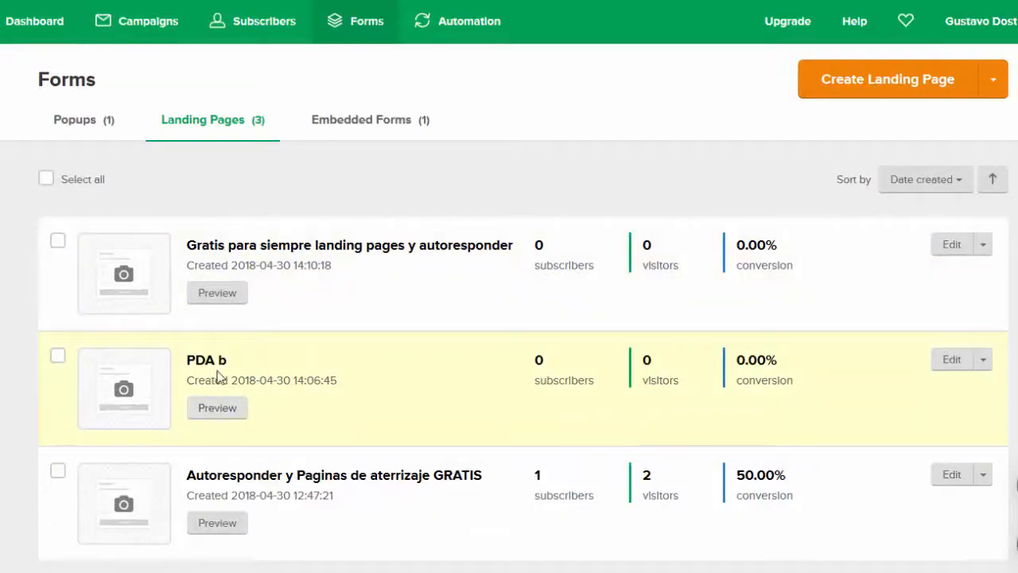
click(225, 410)
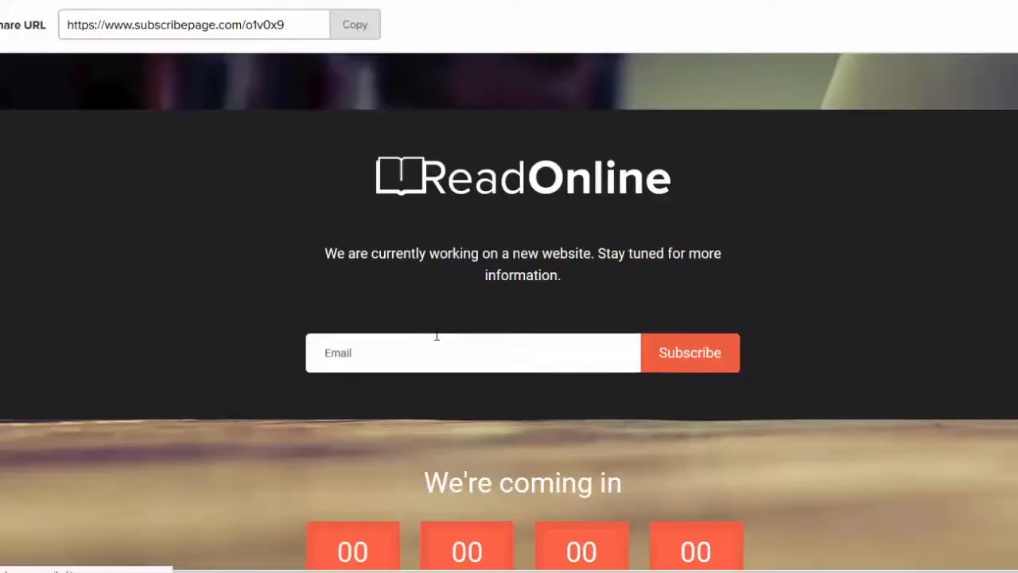
scroll(436, 336, down, 2)
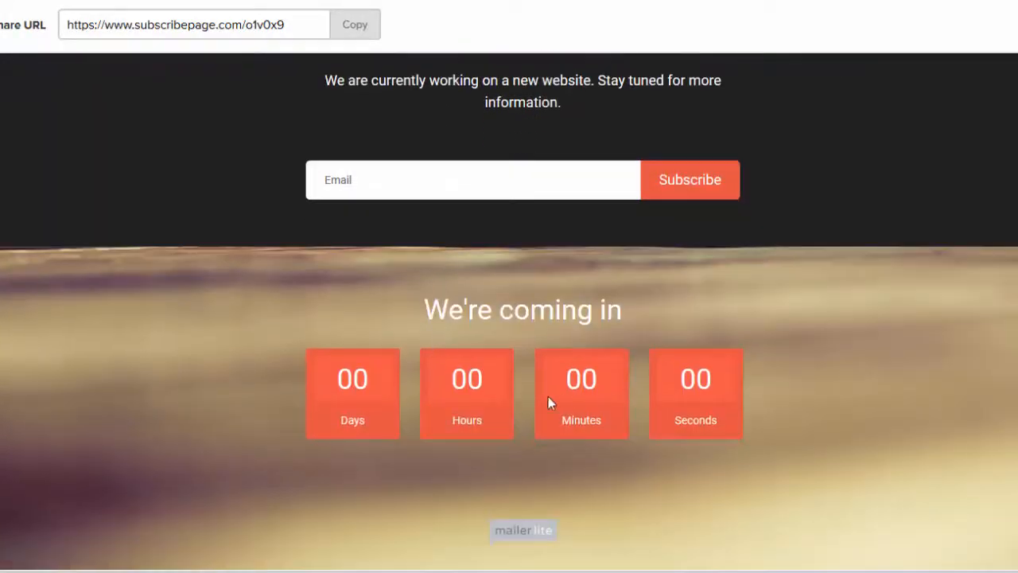
scroll(450, 401, up, 1)
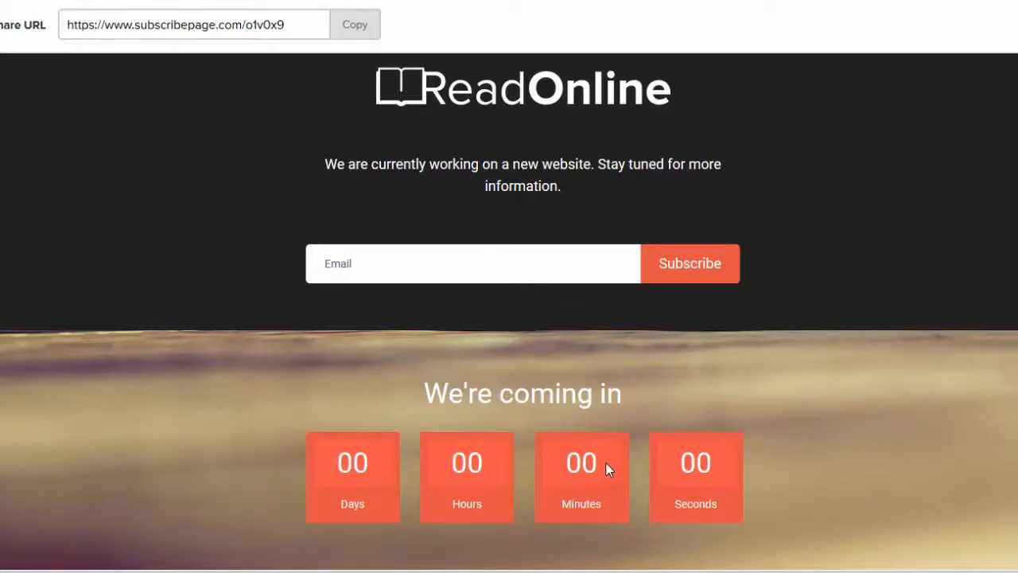
scroll(606, 464, up, 1)
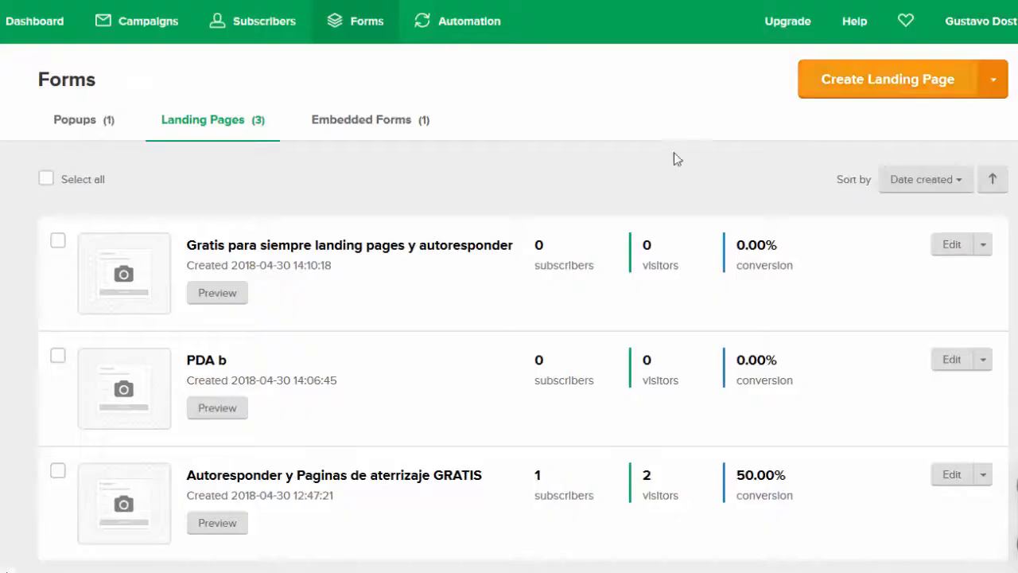
Preview the "Autoresponder y Paginas de aterrizaje GRATIS" landing page, examining its header, email form and benefits sections, and close the preview
scroll(316, 349, down, 1)
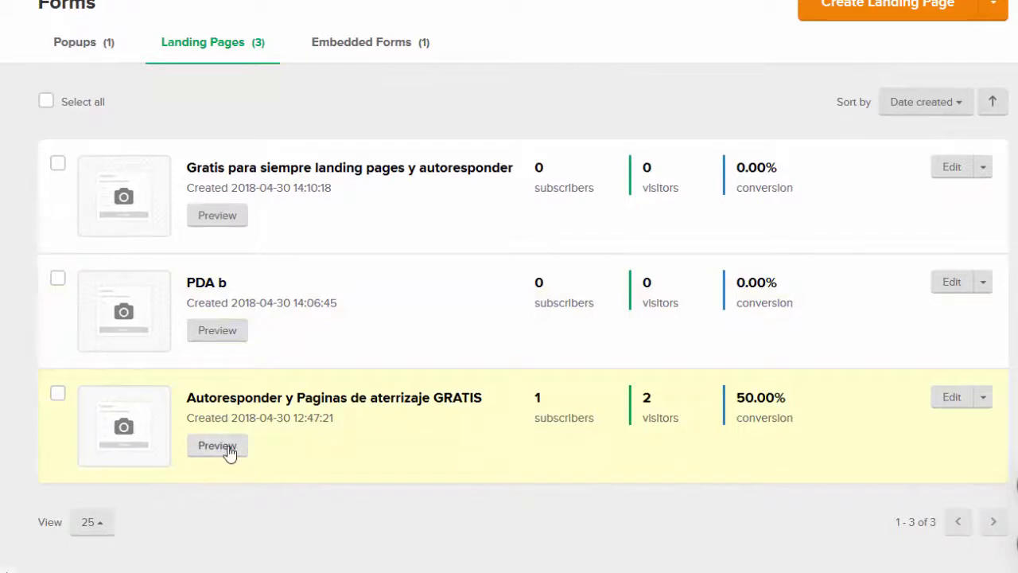
click(230, 450)
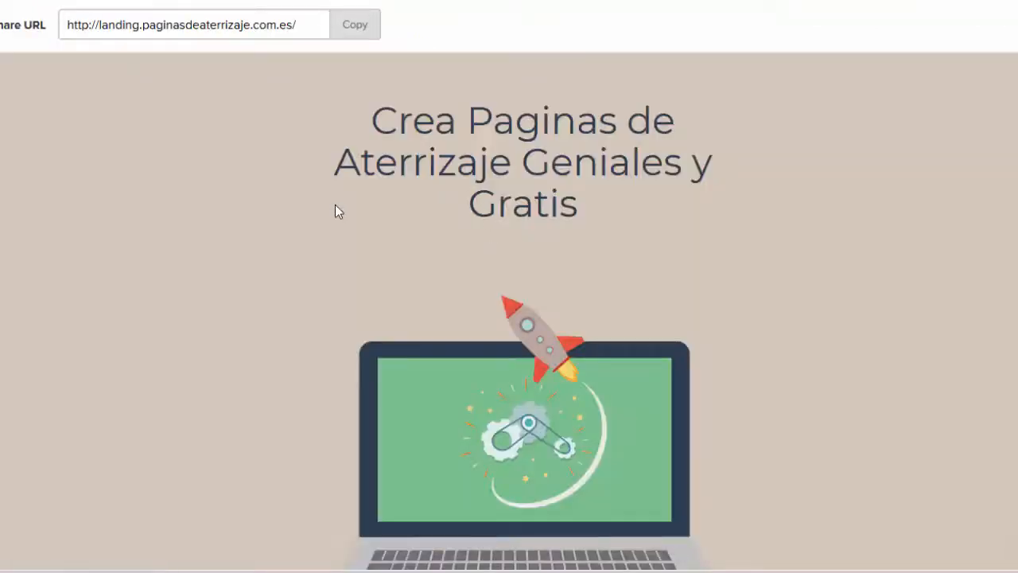
scroll(357, 214, down, 9)
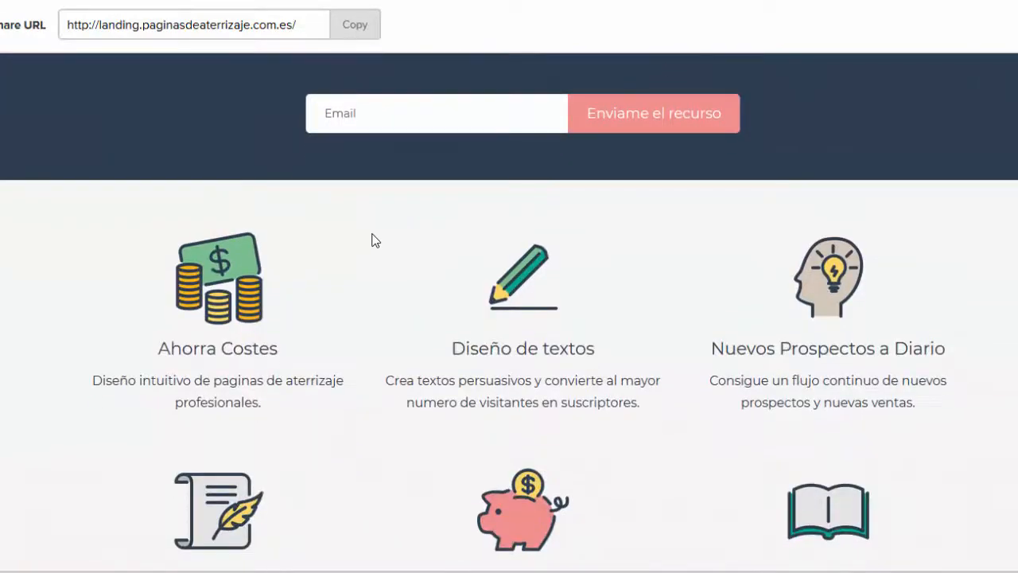
scroll(377, 240, down, 4)
scroll(382, 245, up, 6)
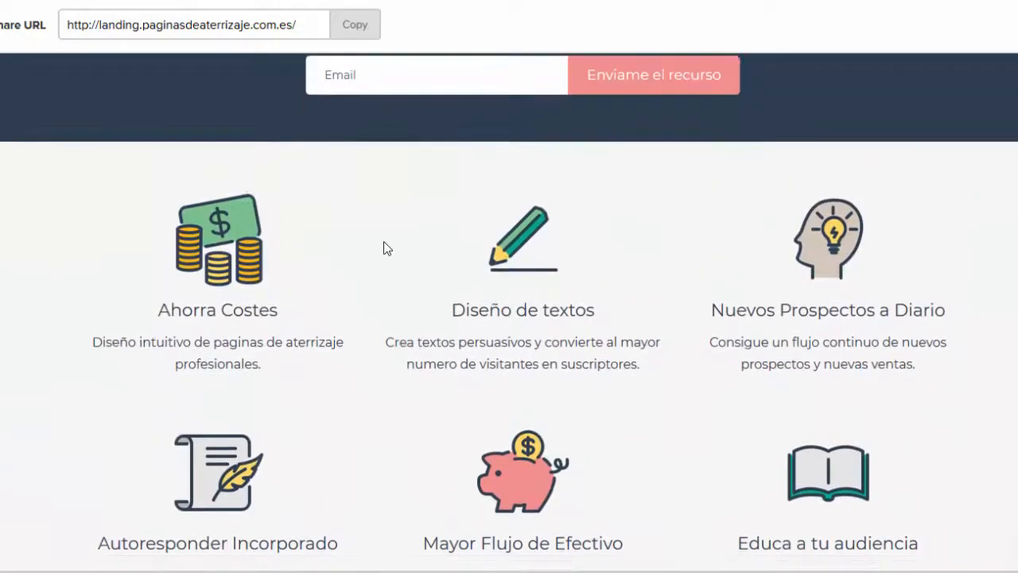
scroll(388, 244, up, 7)
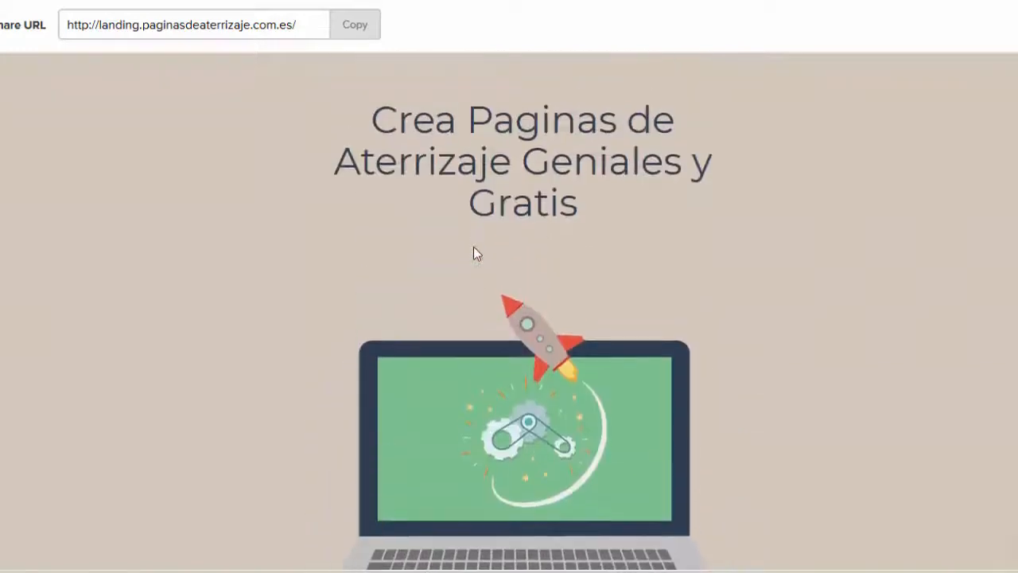
scroll(446, 218, down, 1)
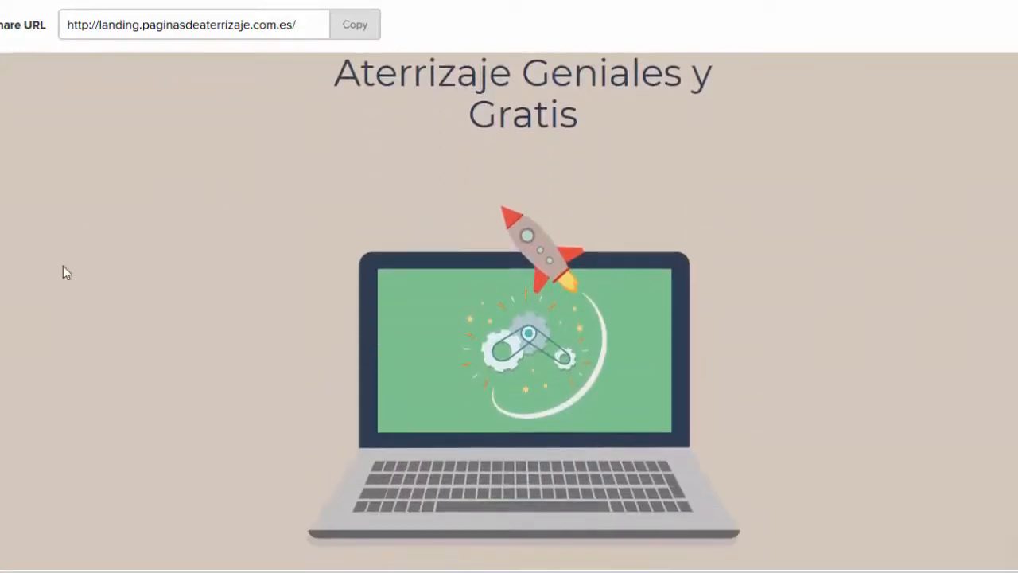
scroll(294, 231, up, 1)
scroll(381, 290, down, 6)
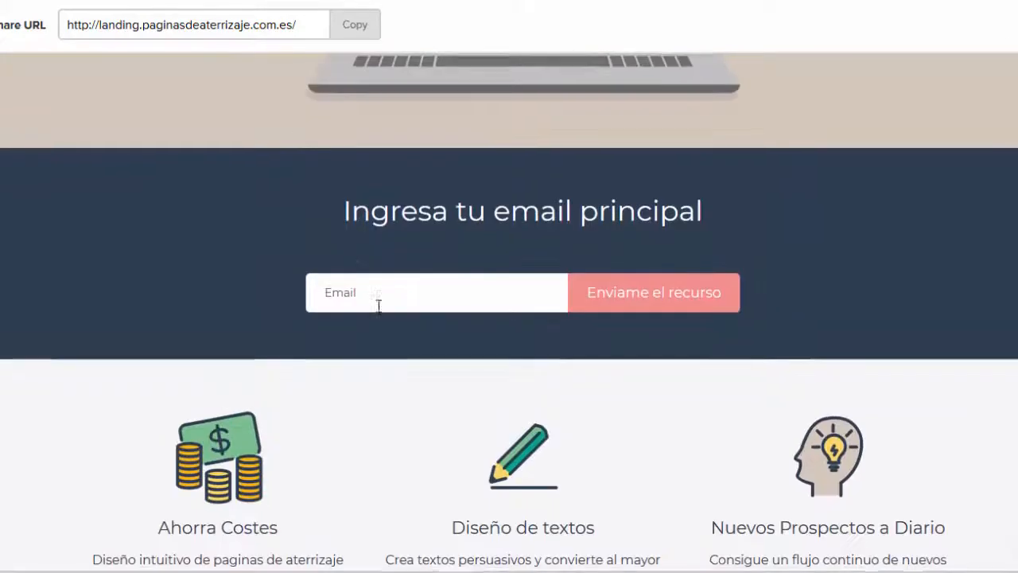
click(394, 290)
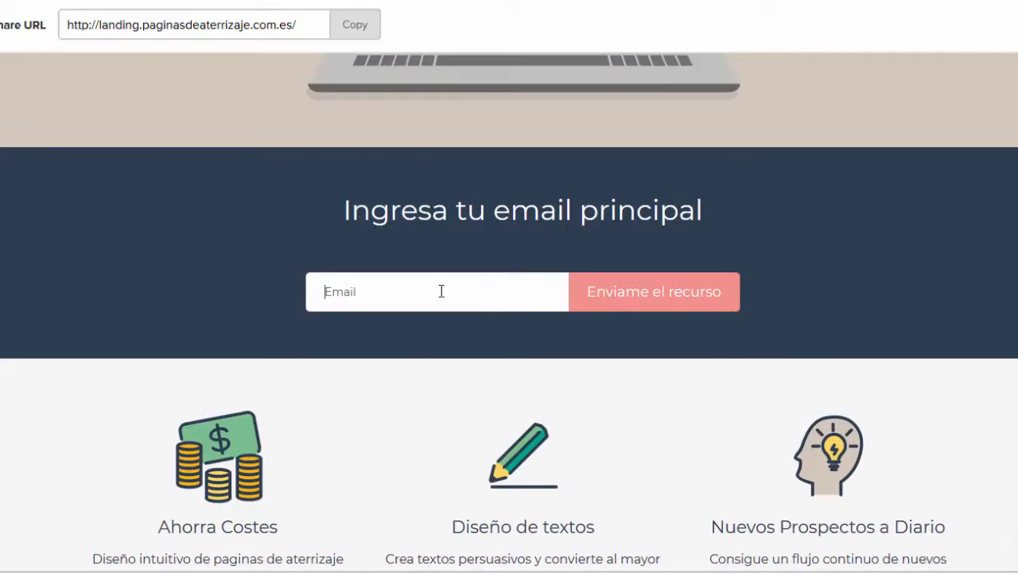
scroll(478, 259, up, 6)
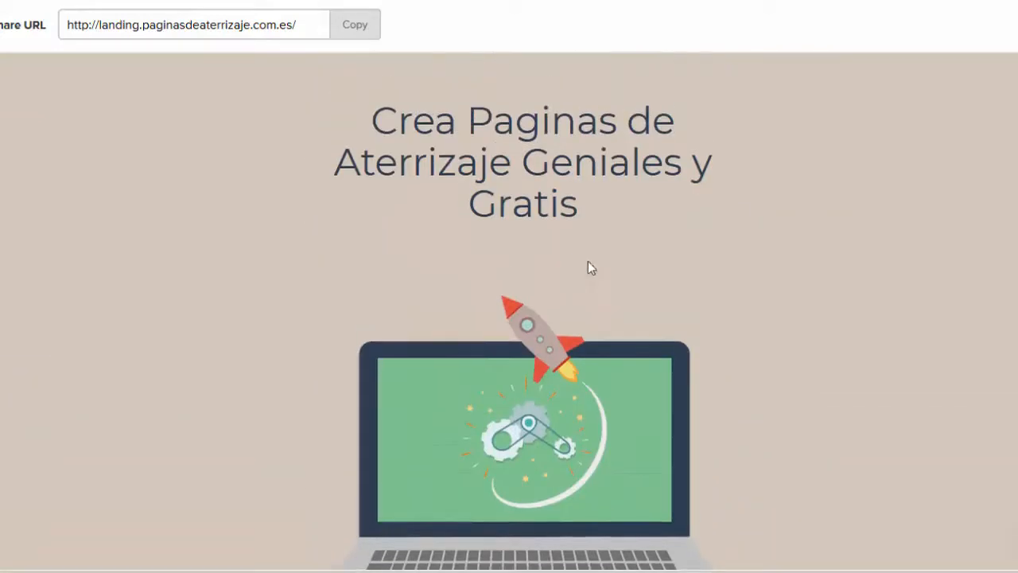
click(1011, 24)
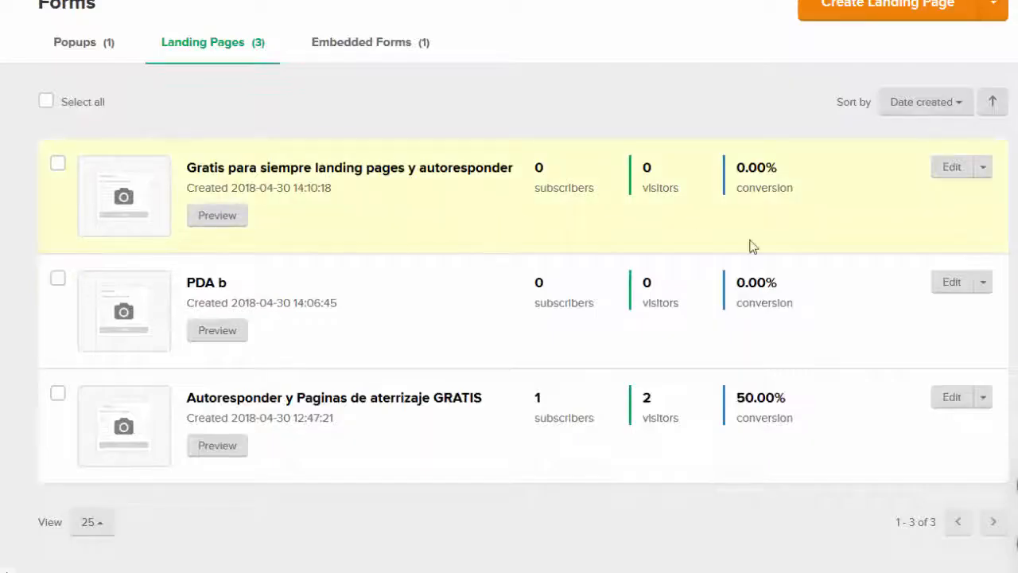
Create a new landing page named pdac and assign it to the "Suscriptores en Landing" subscriber group
scroll(747, 327, up, 1)
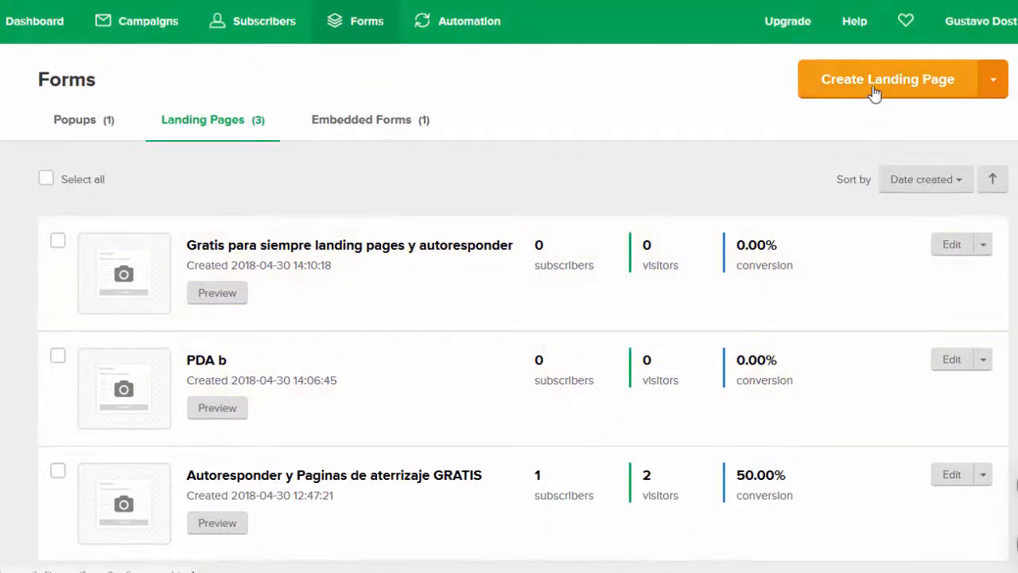
click(913, 87)
click(364, 212)
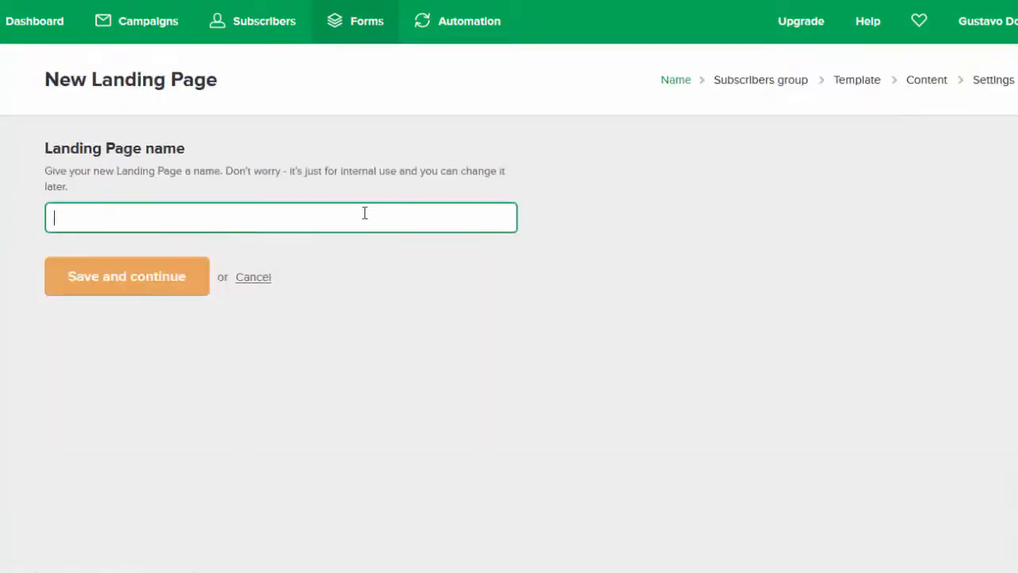
text(pdac)
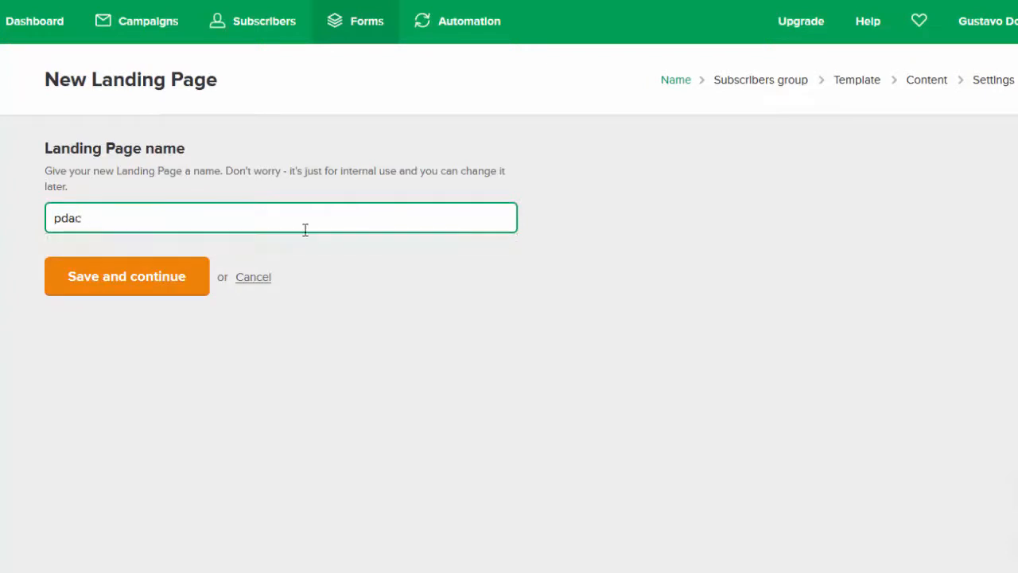
click(167, 280)
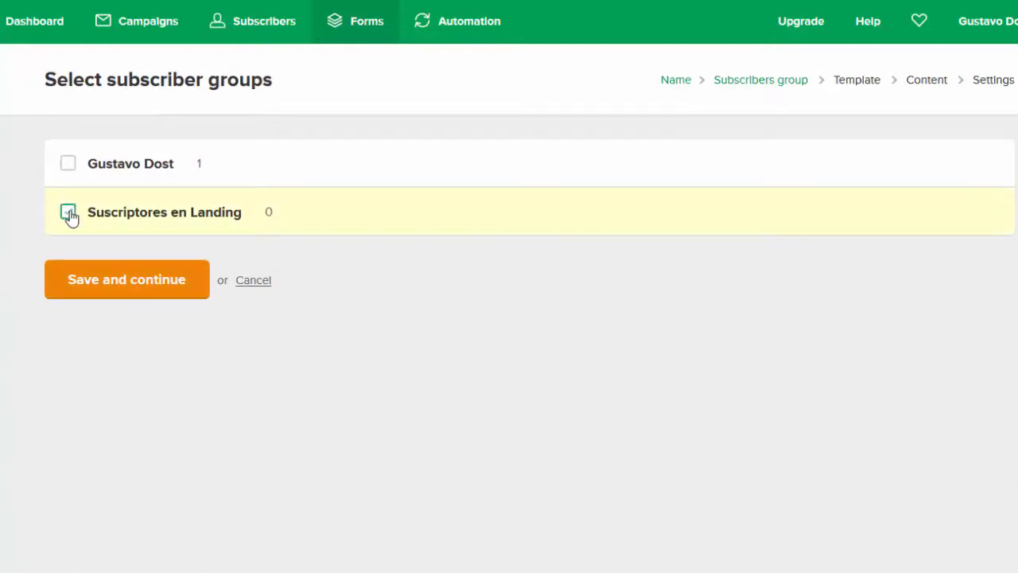
click(153, 288)
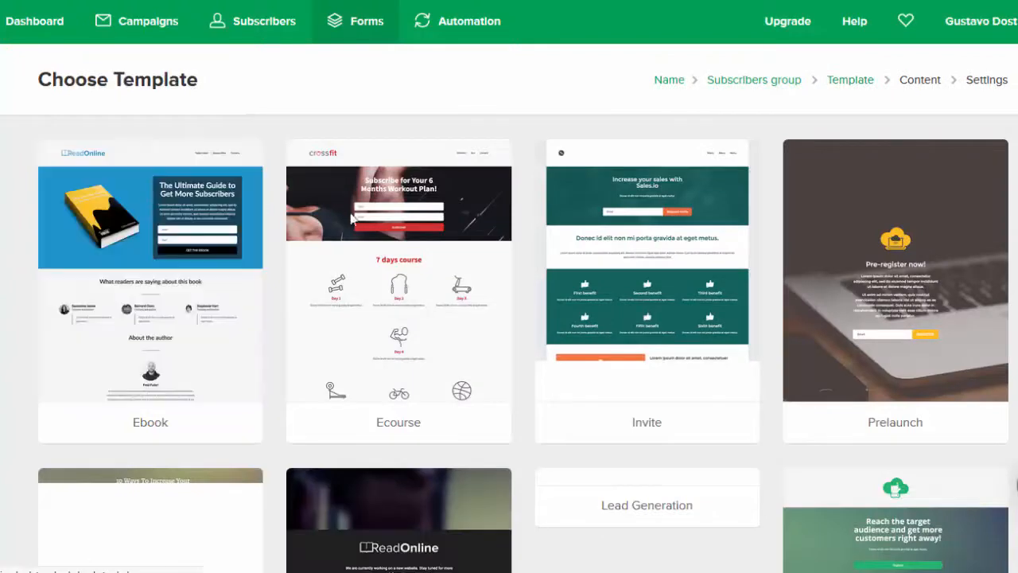
Look through the available landing page templates and choose the Ebook template
scroll(425, 263, down, 1)
scroll(425, 266, up, 1)
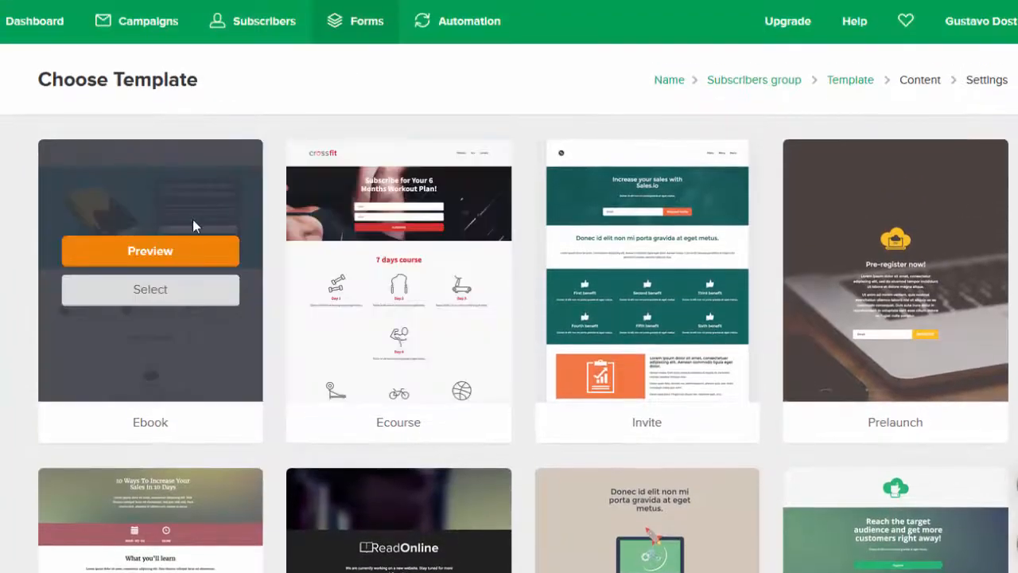
scroll(192, 220, down, 7)
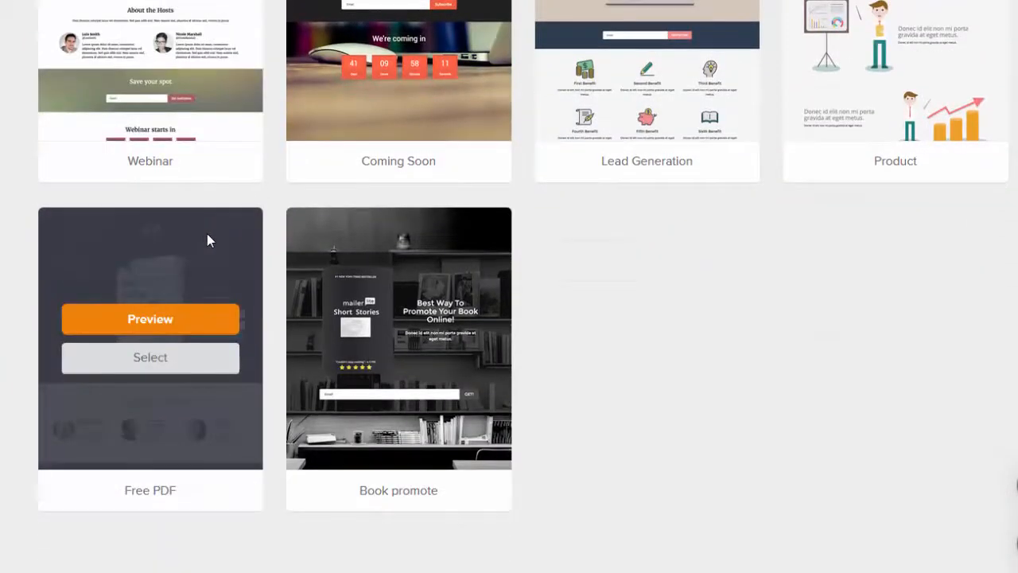
scroll(207, 233, up, 5)
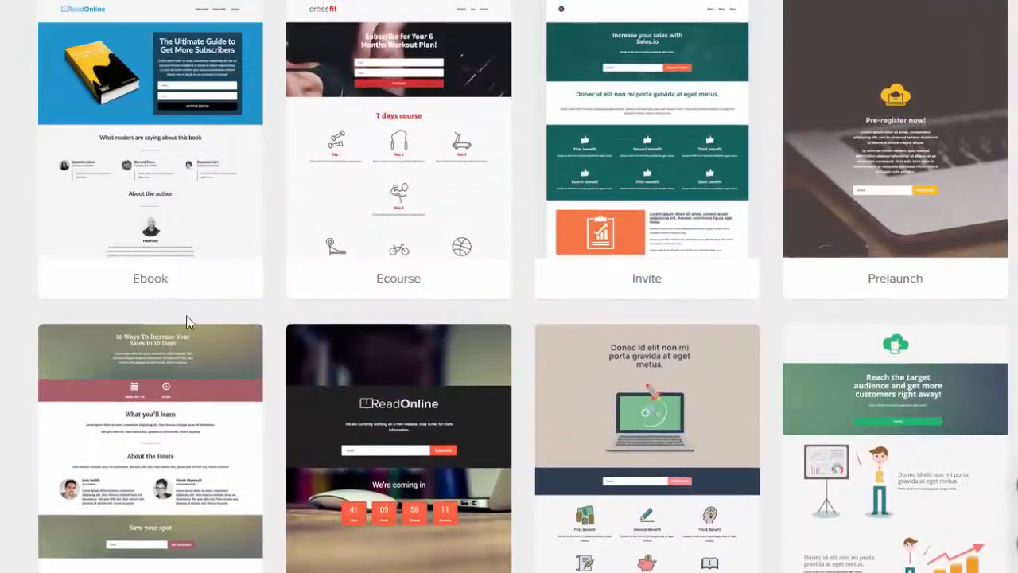
scroll(215, 466, down, 3)
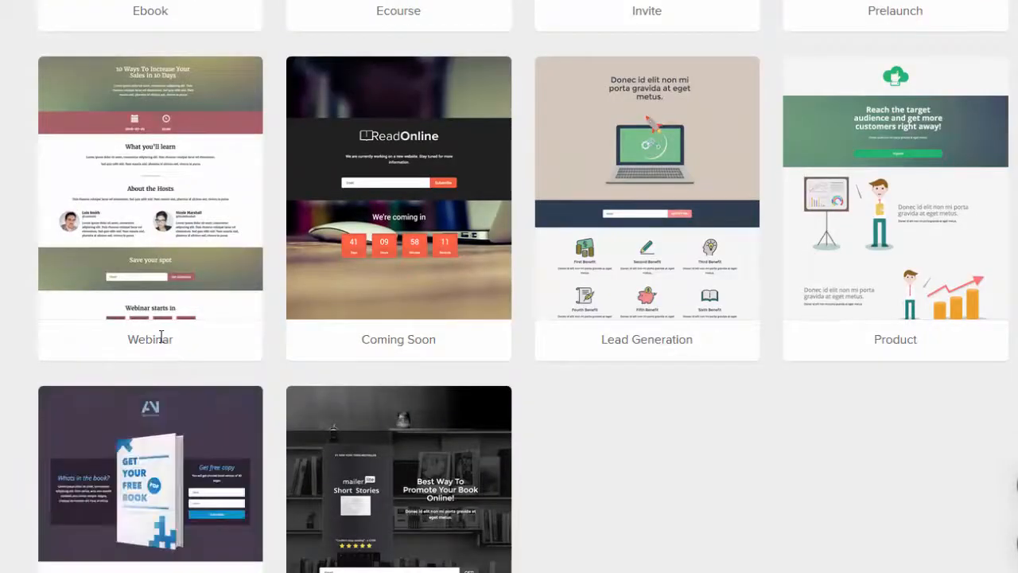
scroll(162, 337, up, 5)
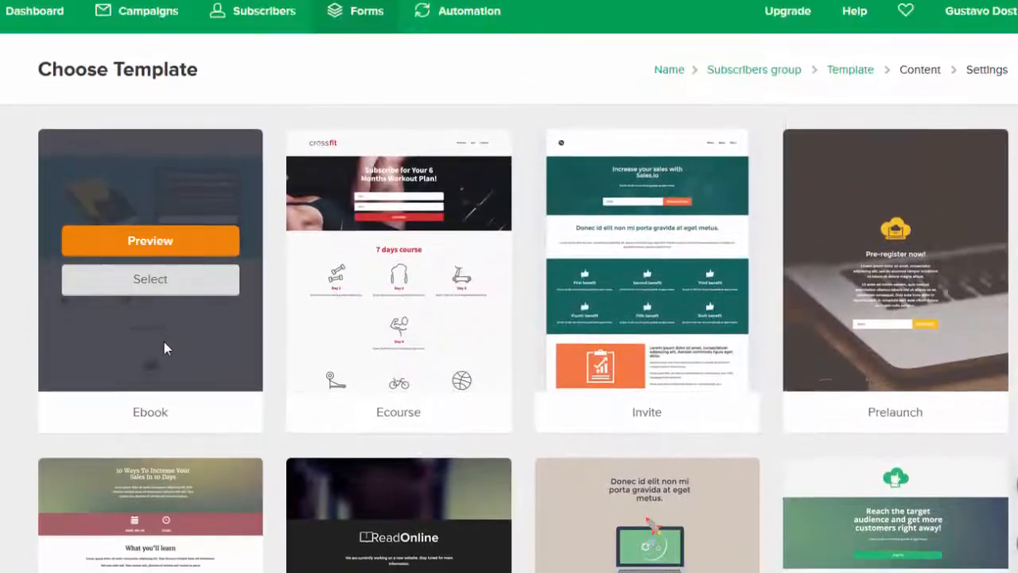
scroll(164, 341, down, 4)
scroll(421, 357, up, 3)
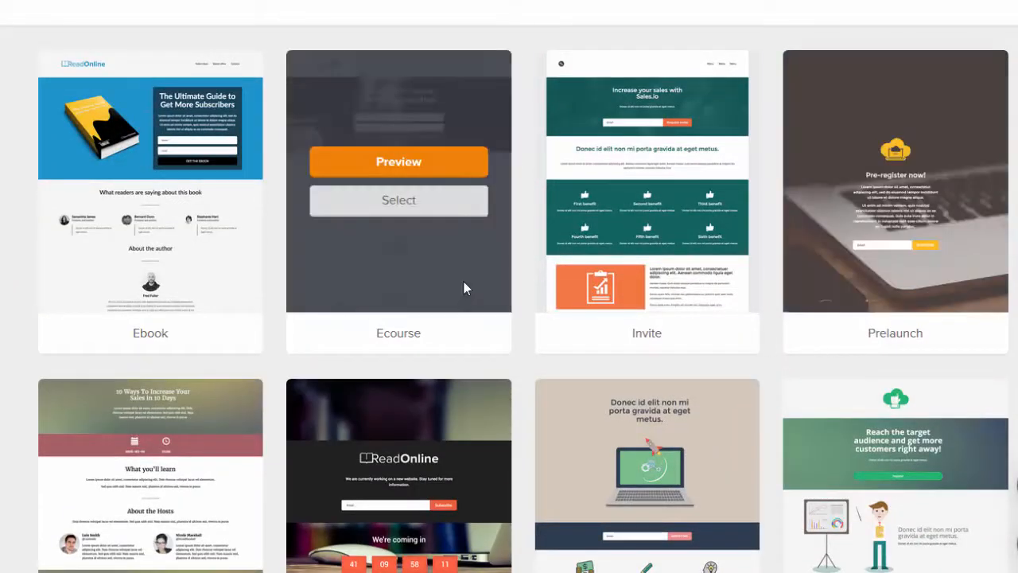
scroll(466, 286, down, 3)
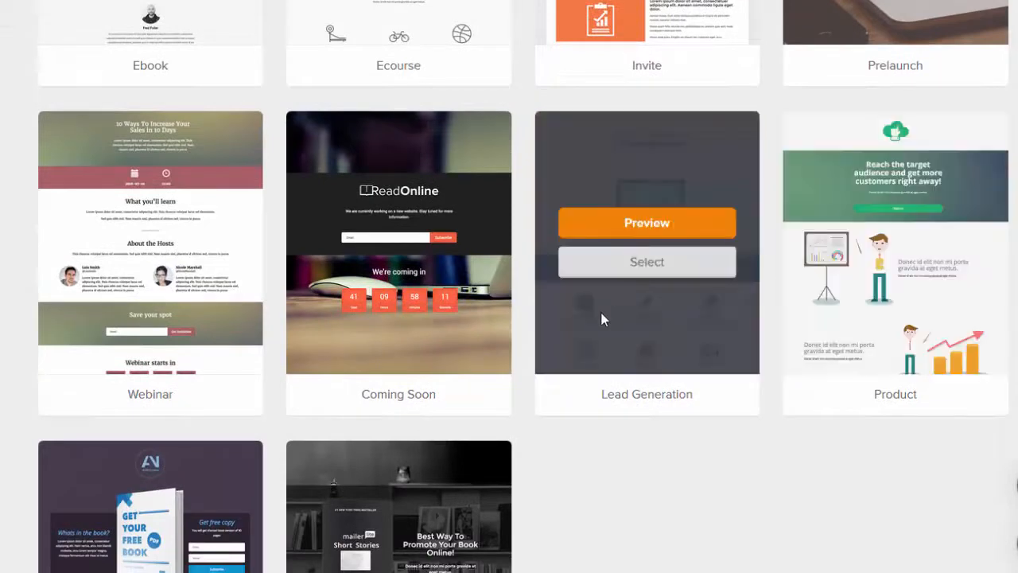
scroll(602, 318, up, 3)
scroll(557, 306, up, 1)
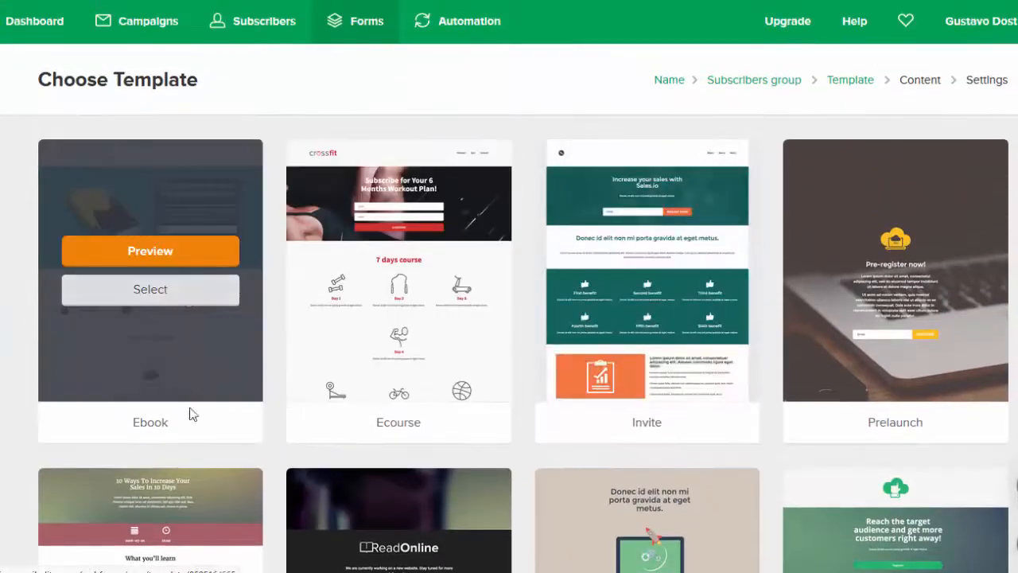
mouse_move(175, 269)
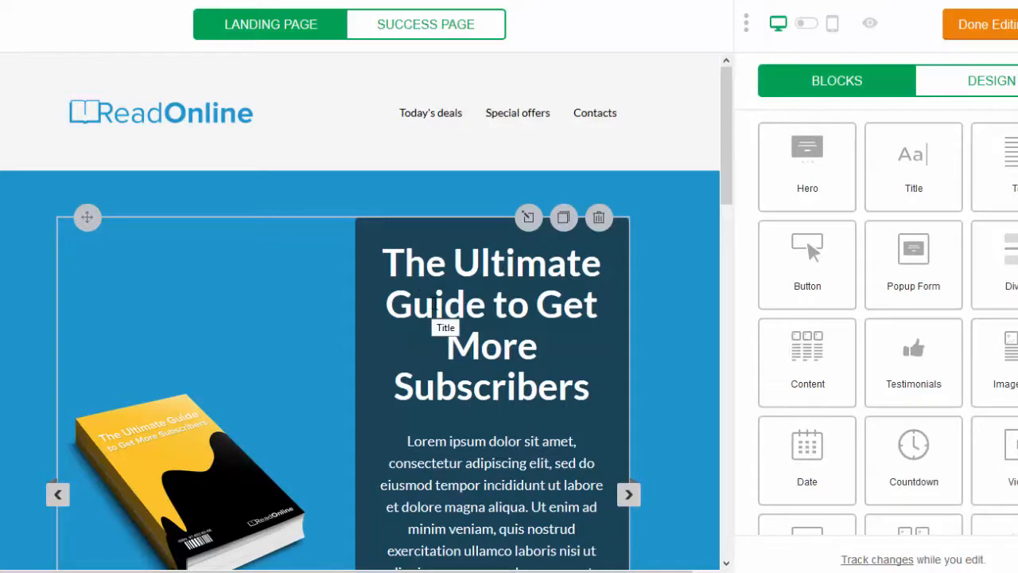
Replace the title of the ebook form block with "Descarga Gratis Mi Ebook" and check the form's layout on the page
double_click(436, 305)
click(529, 219)
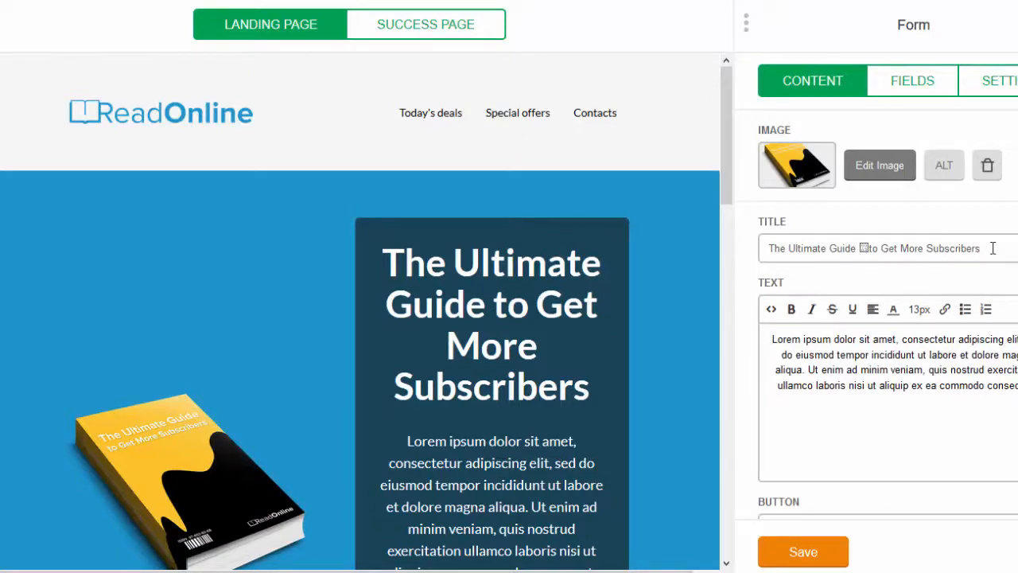
drag(993, 248, 739, 256)
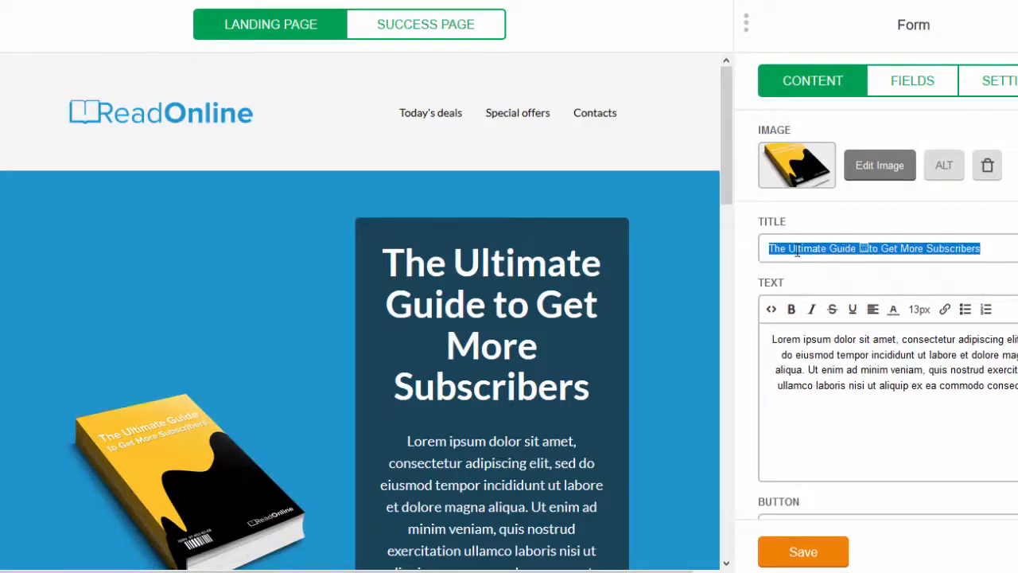
text(Descarga Gratis Mi Ebook)
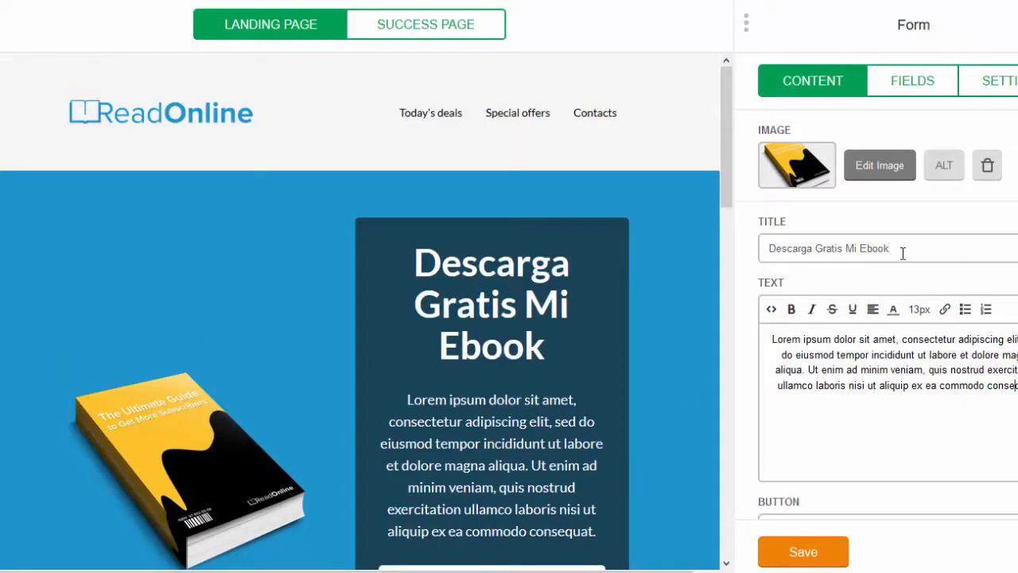
scroll(912, 425, down, 1)
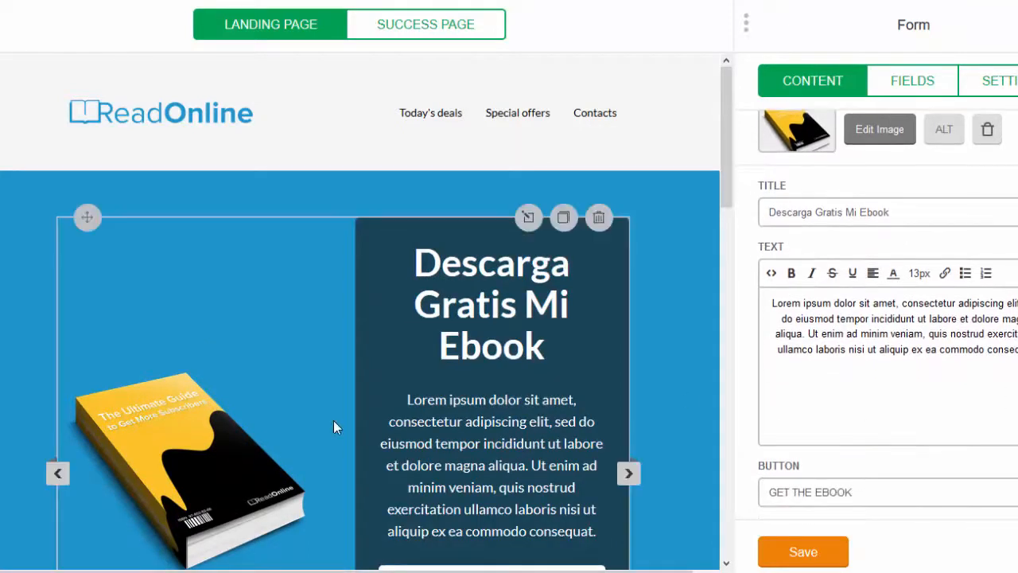
scroll(207, 421, down, 6)
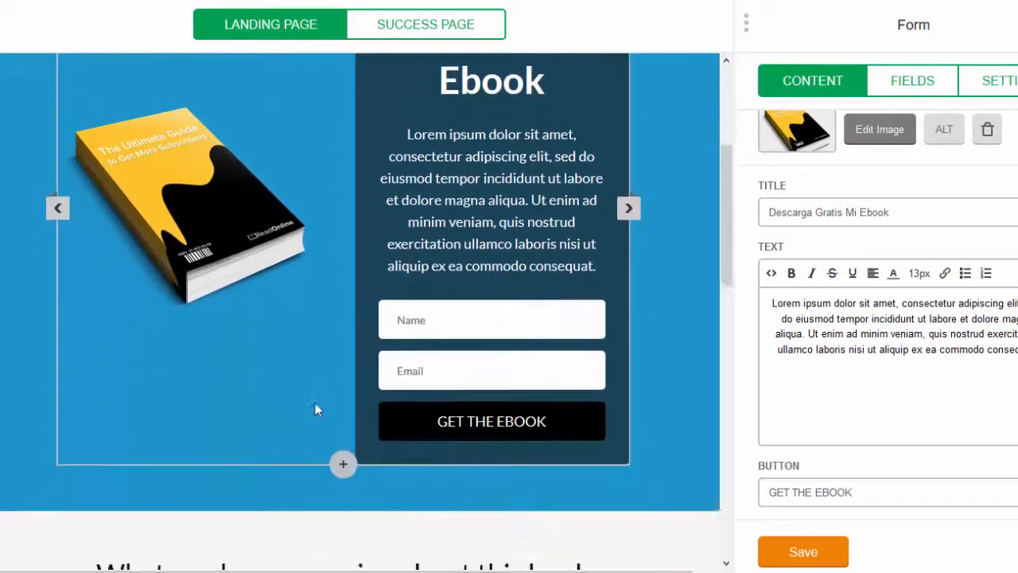
Open the content settings of the third reader testimonial to check its image, subtitle, details and text fields
scroll(362, 412, down, 2)
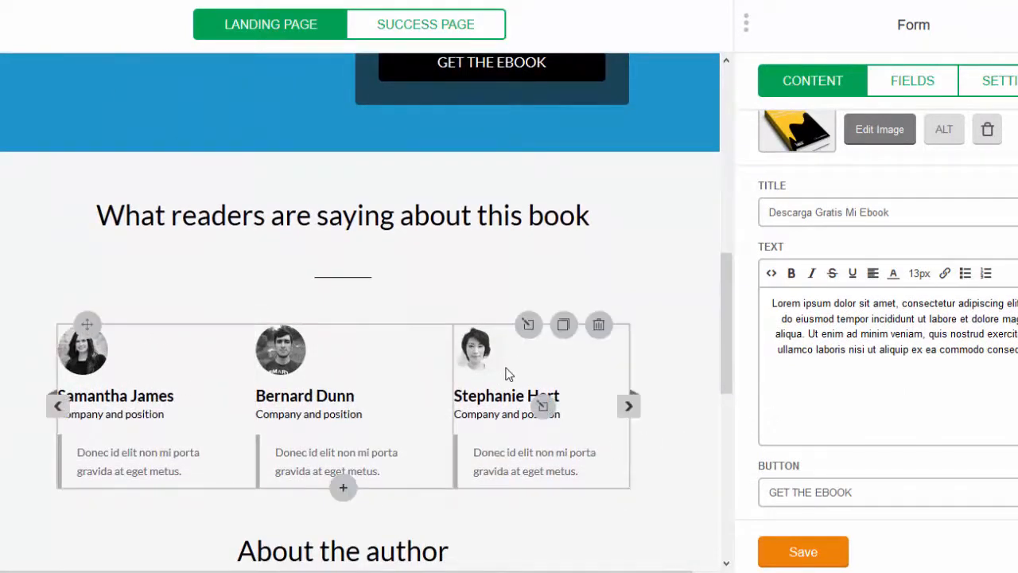
click(545, 409)
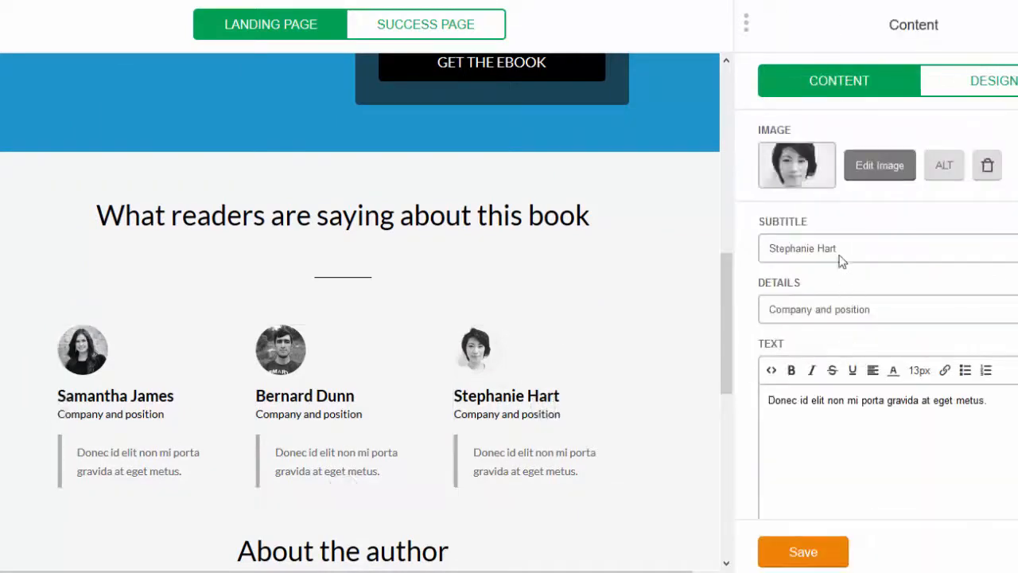
scroll(275, 268, up, 4)
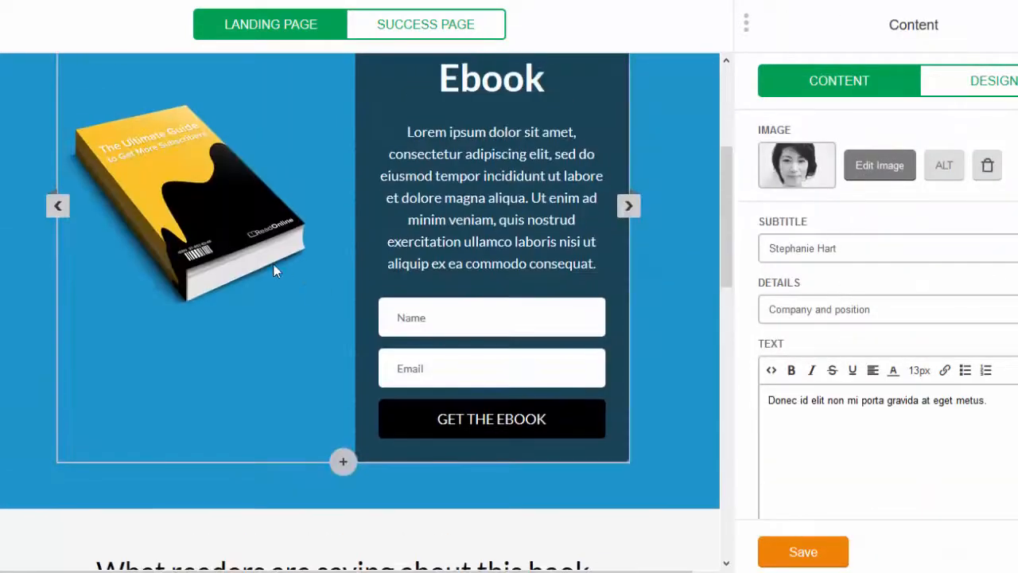
scroll(178, 250, up, 3)
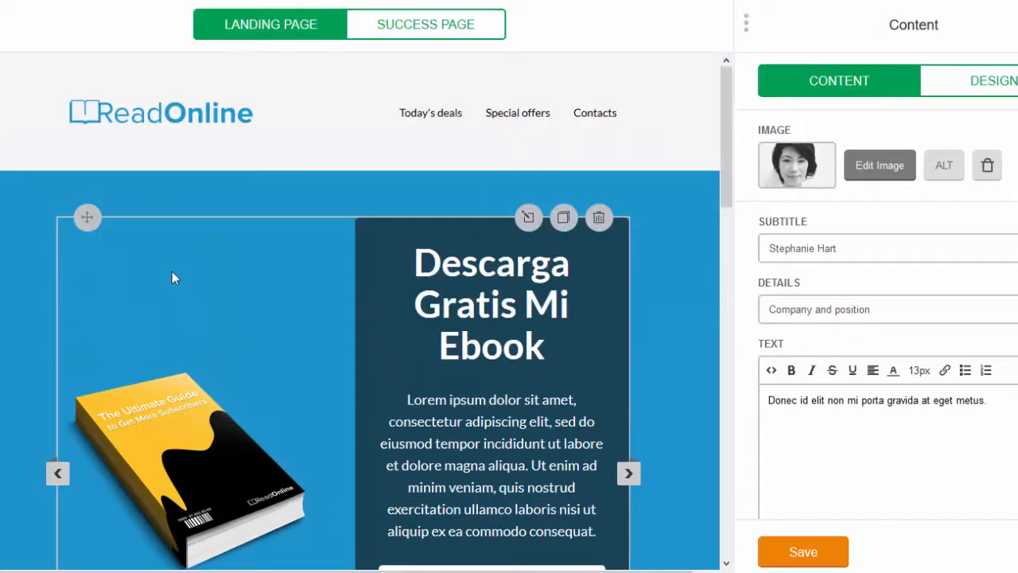
Open the ebook form block's content settings, look over the rest of the page down to the footer, and save the block
click(527, 218)
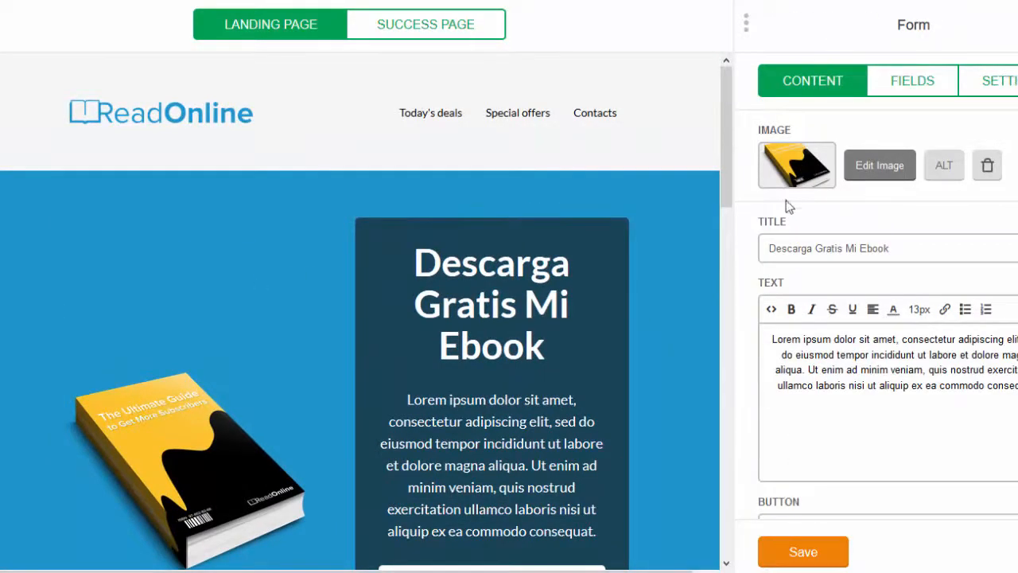
scroll(776, 263, down, 1)
scroll(700, 358, down, 2)
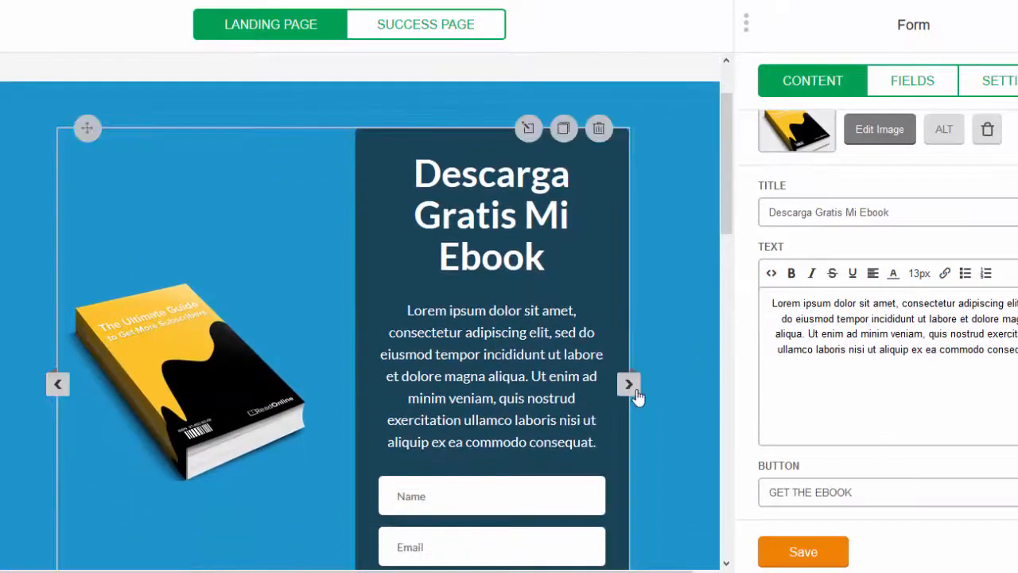
scroll(636, 393, down, 10)
scroll(604, 437, down, 5)
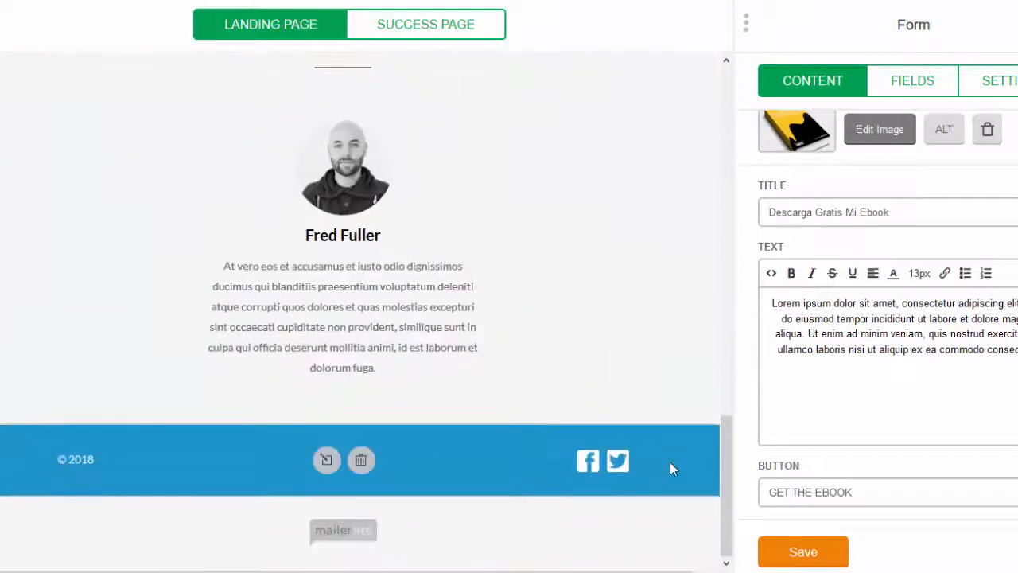
click(807, 554)
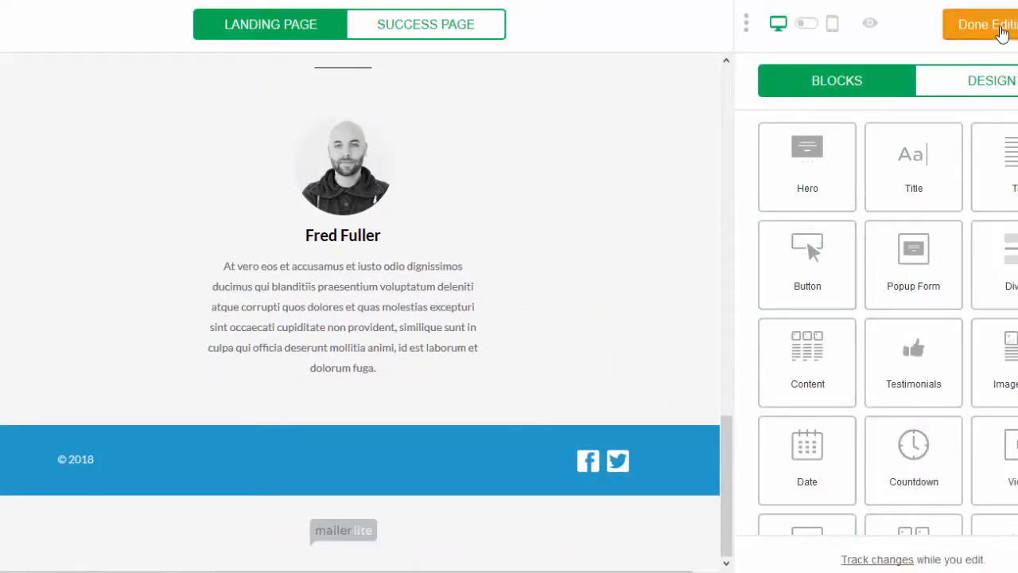
Finish editing the landing page and save its page settings after reviewing the URL, SEO and Facebook share options
click(1000, 32)
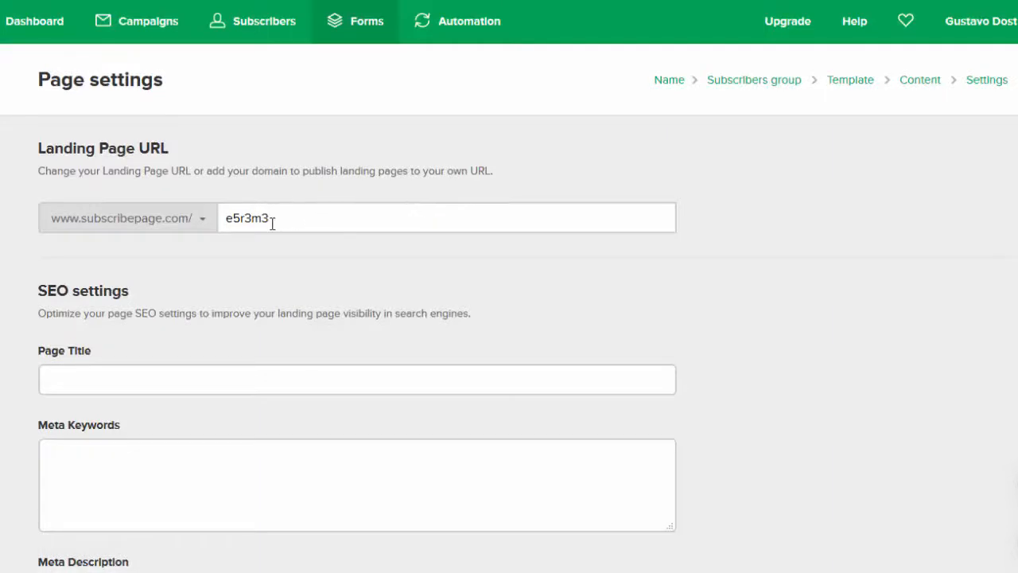
drag(272, 216, 219, 218)
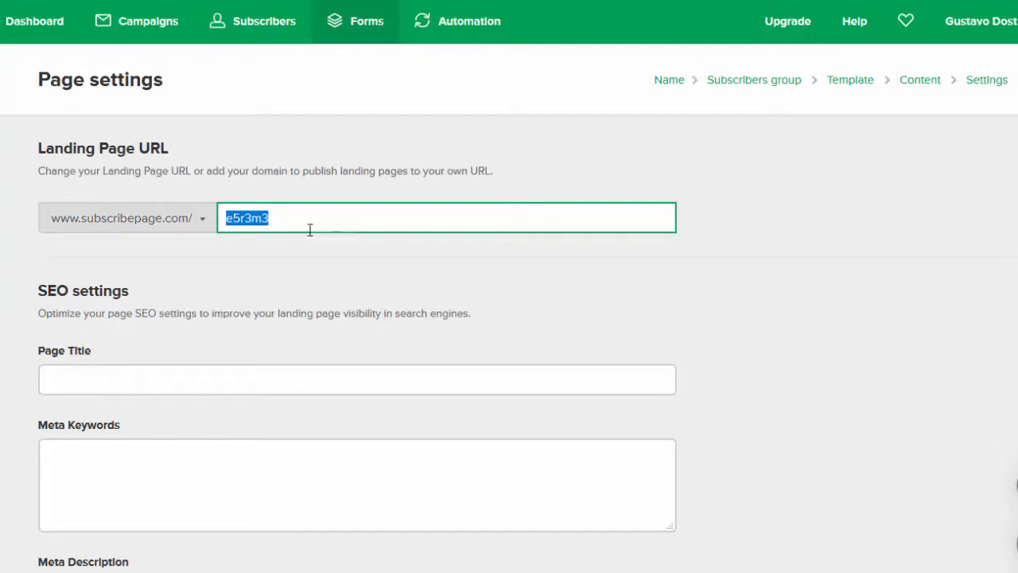
scroll(578, 302, down, 8)
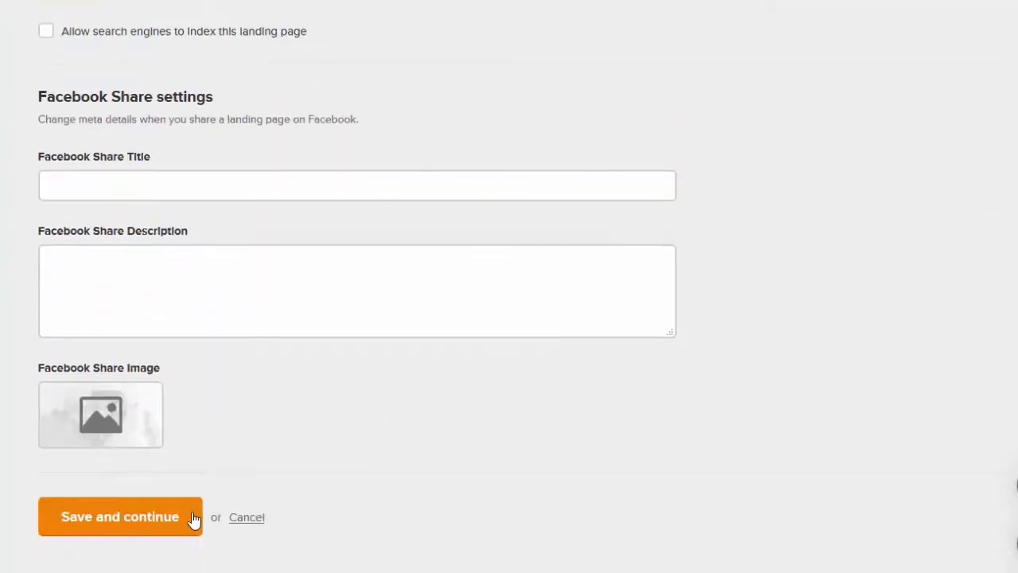
click(193, 519)
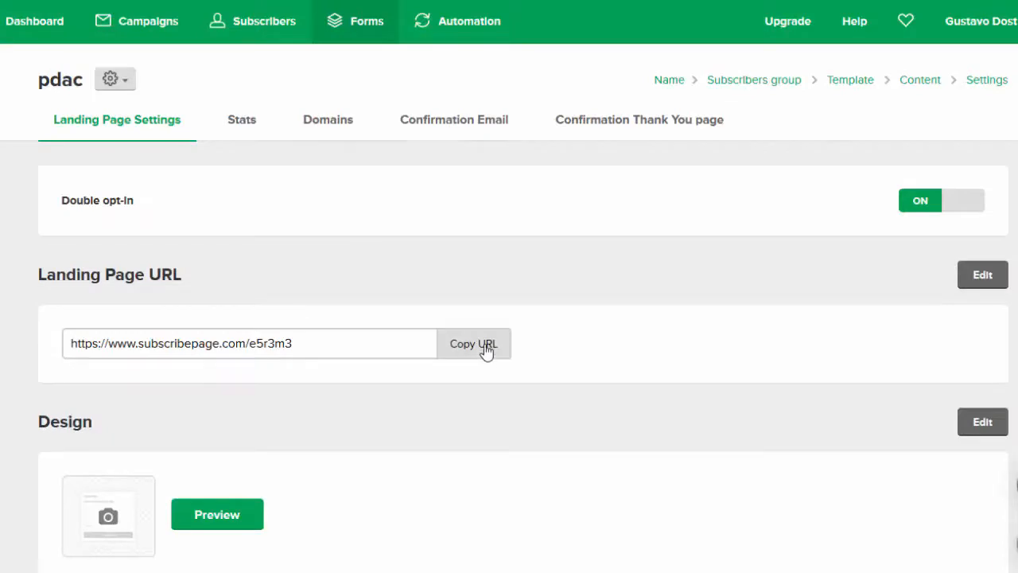
Copy the pdac landing page's URL and open it in a new browser tab to examine the form, testimonials, author section and footer
click(486, 345)
key(ctrl+t)
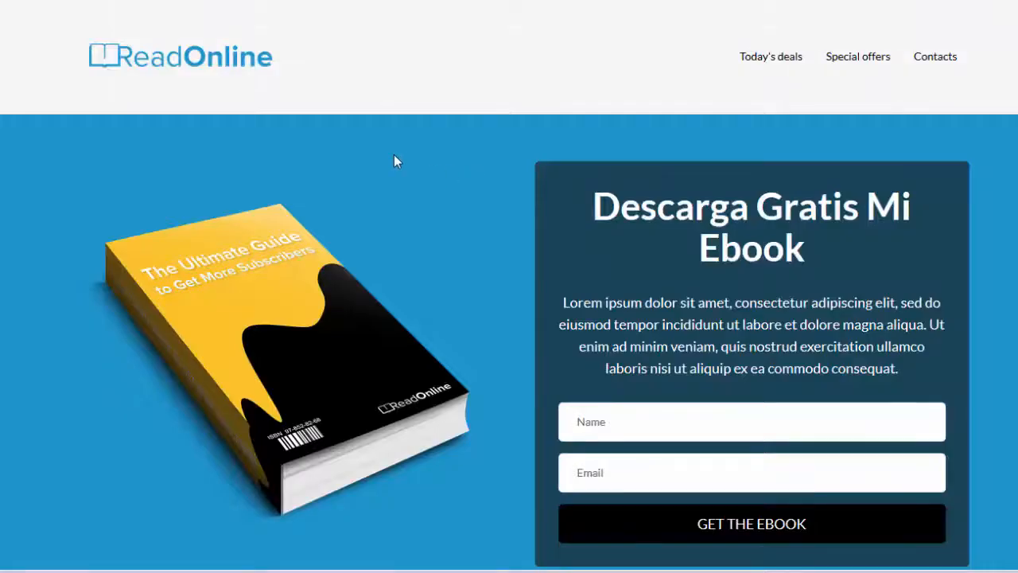
scroll(517, 216, down, 3)
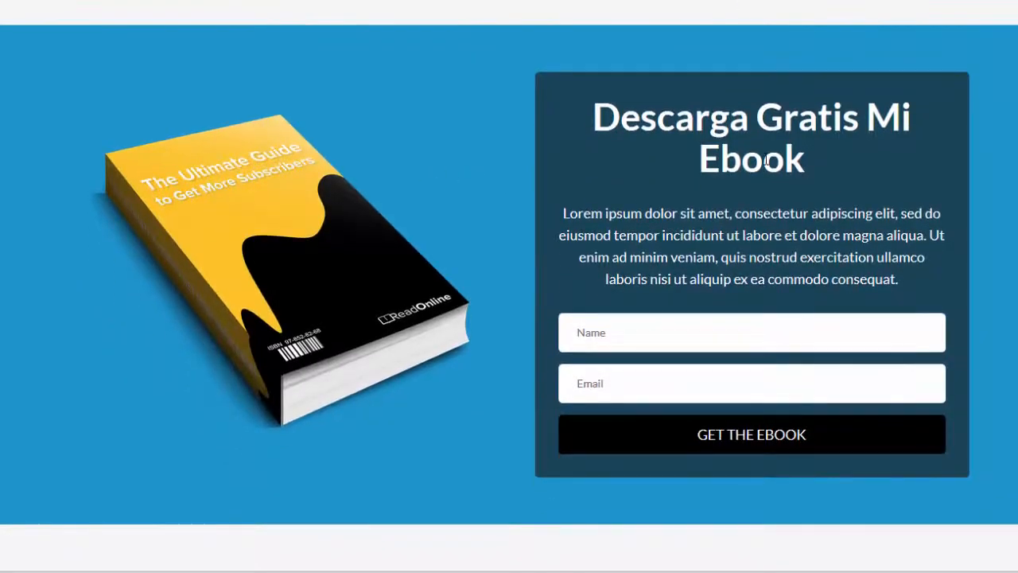
scroll(689, 215, down, 4)
scroll(705, 186, up, 3)
scroll(686, 311, down, 8)
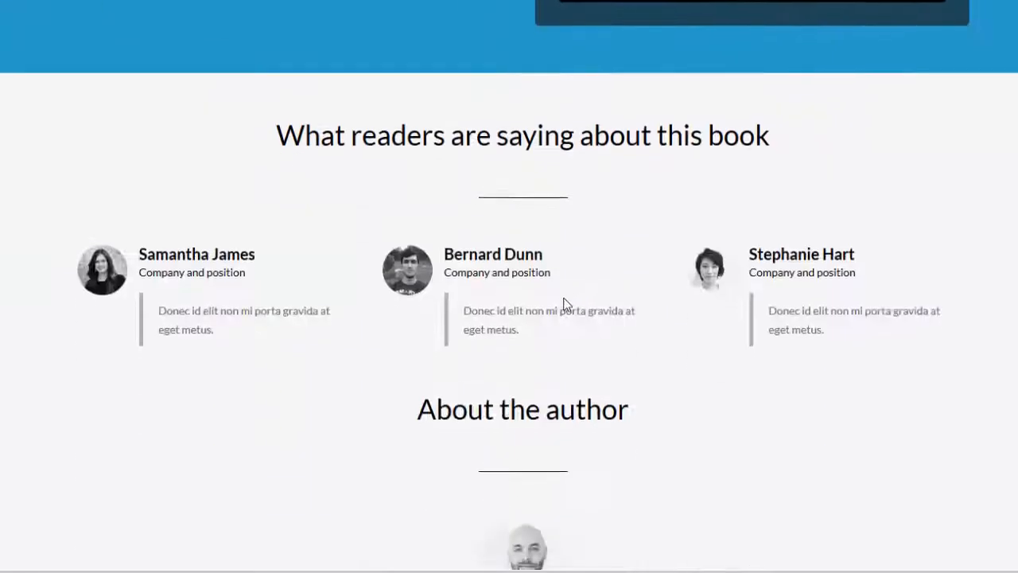
scroll(374, 188, down, 2)
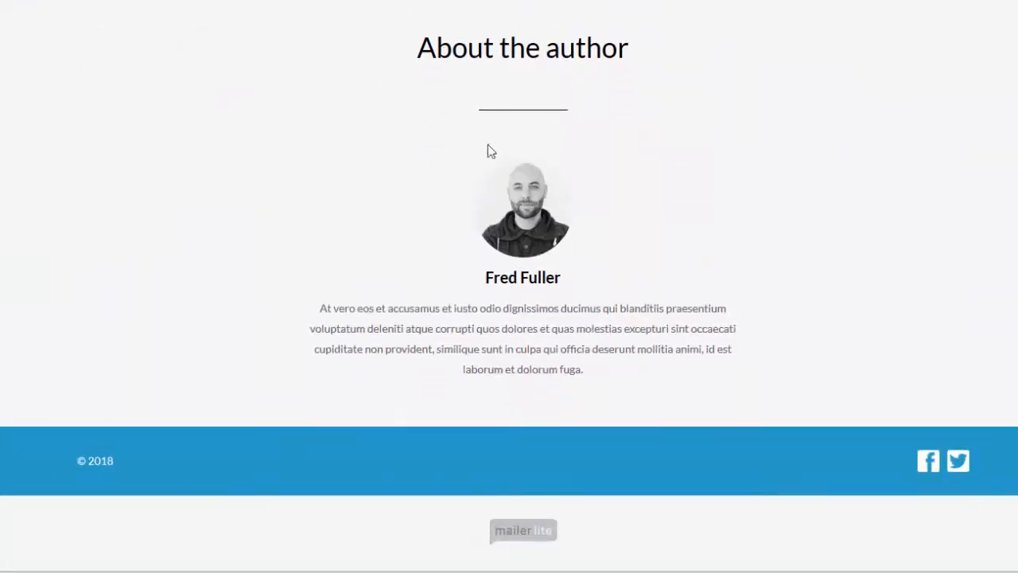
scroll(493, 262, up, 15)
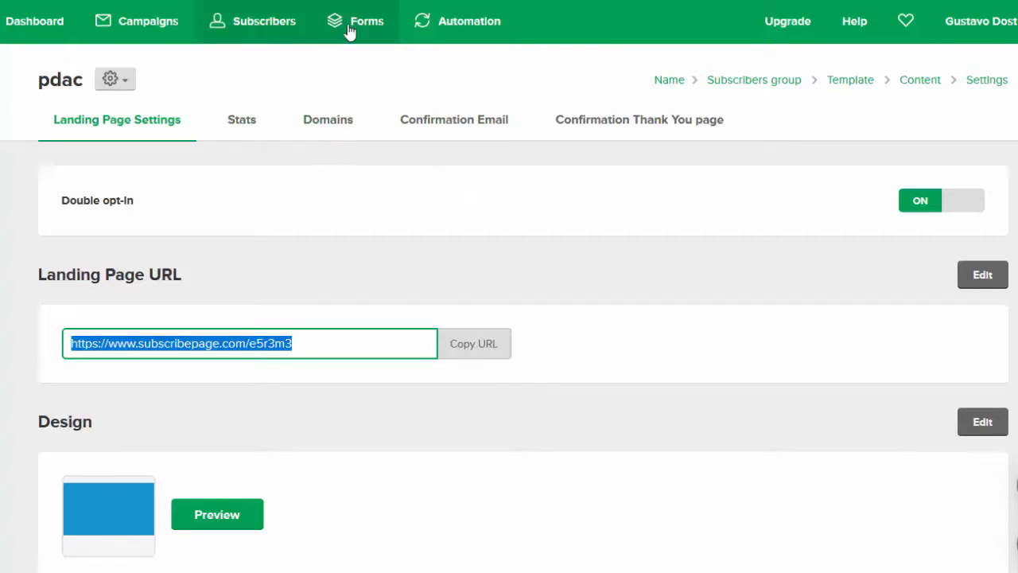
scroll(346, 104, down, 5)
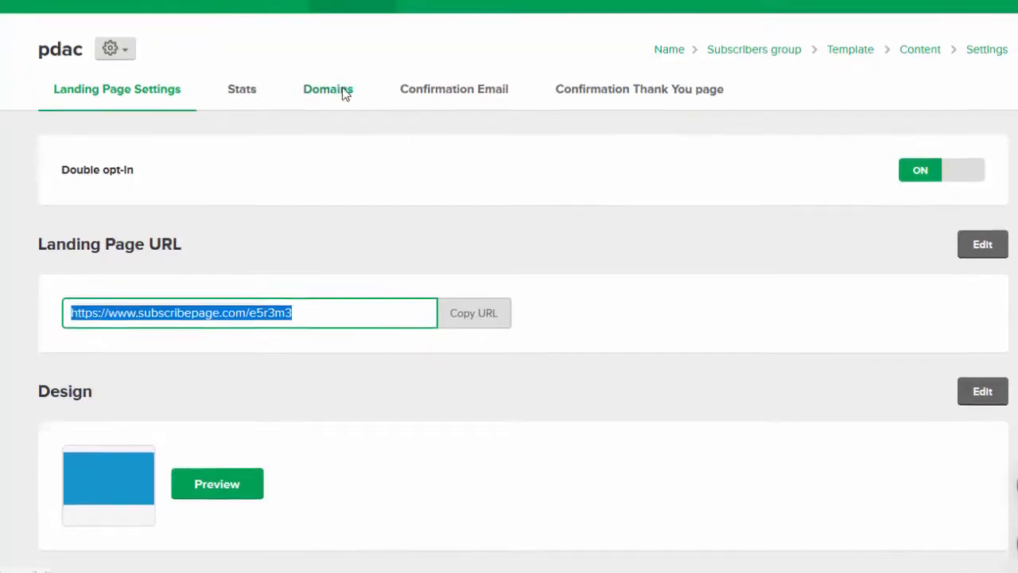
scroll(346, 107, up, 5)
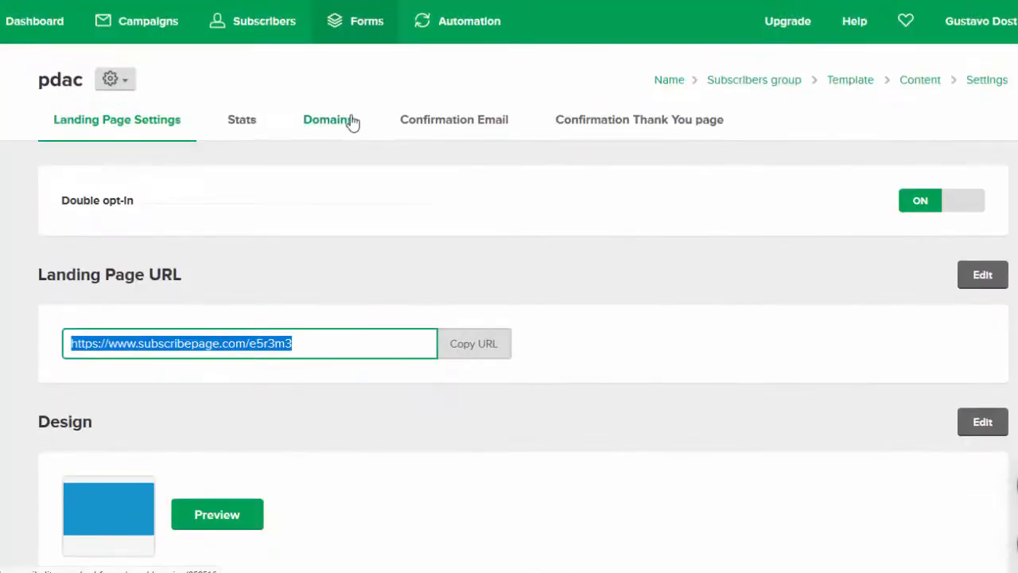